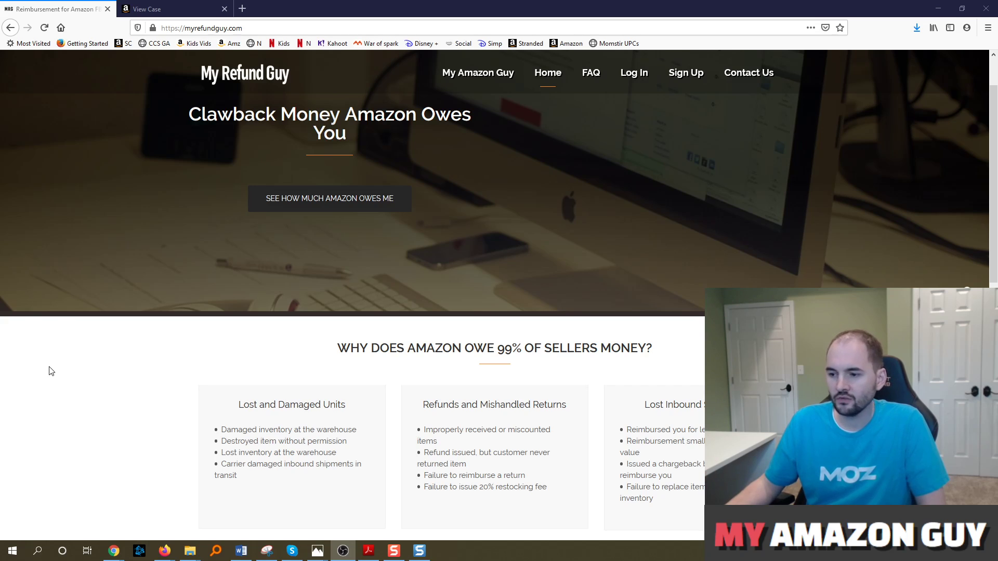
- From the case page, bring up the photo of the bottle in its box, then the Amazon return slip
scroll(321, 401, "down", 1)
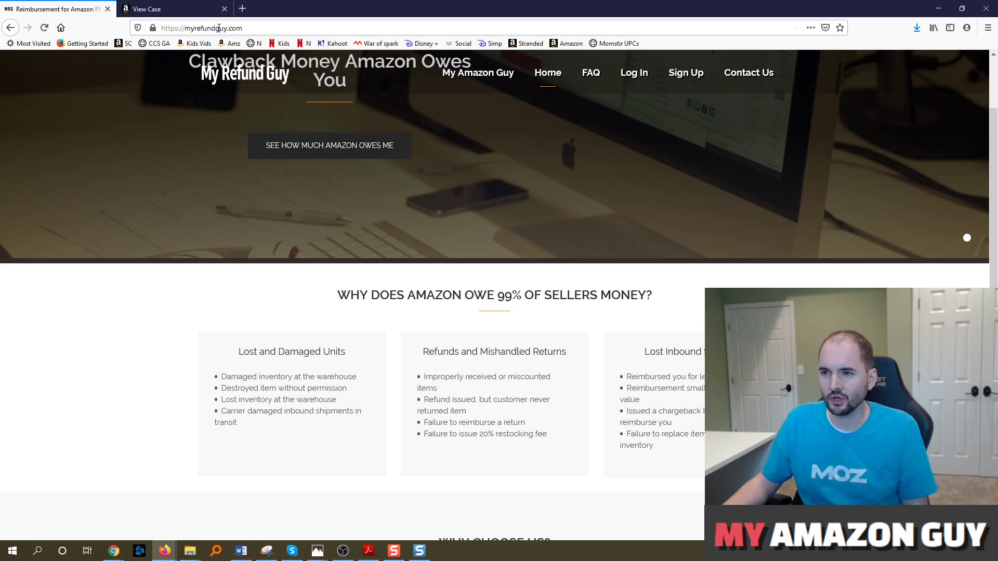
left_click(192, 10)
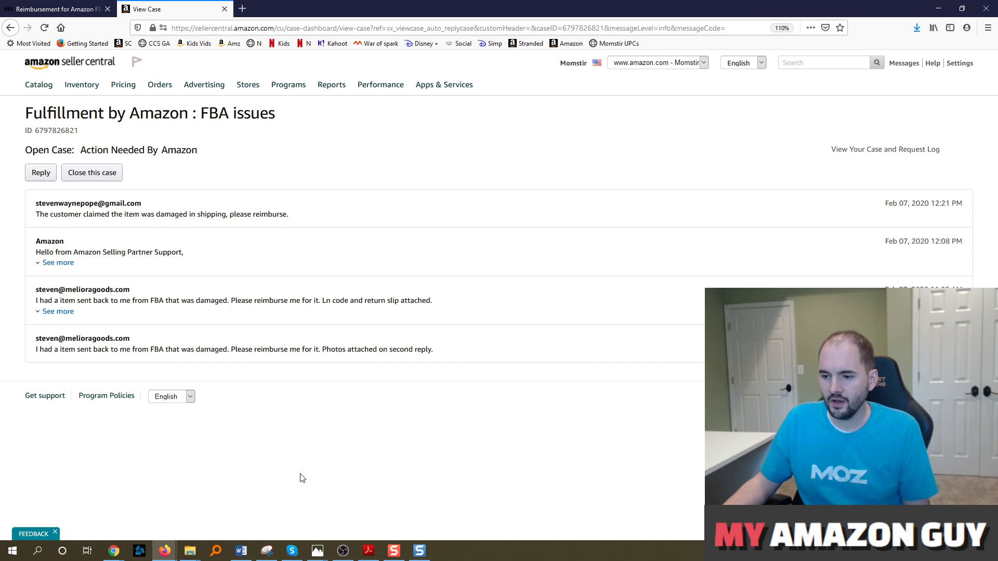
mouse_move(317, 551)
left_click(379, 509)
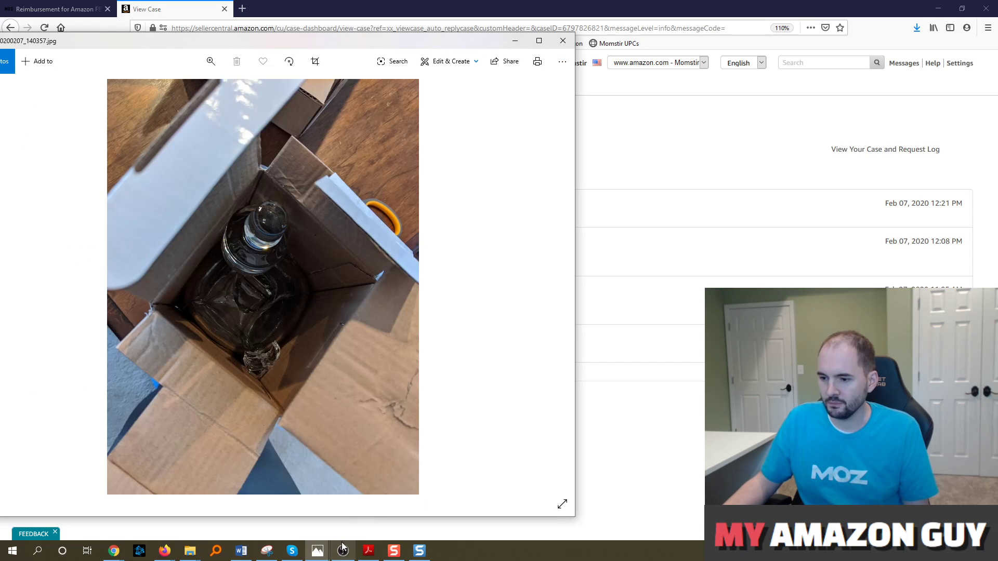
left_click(314, 510)
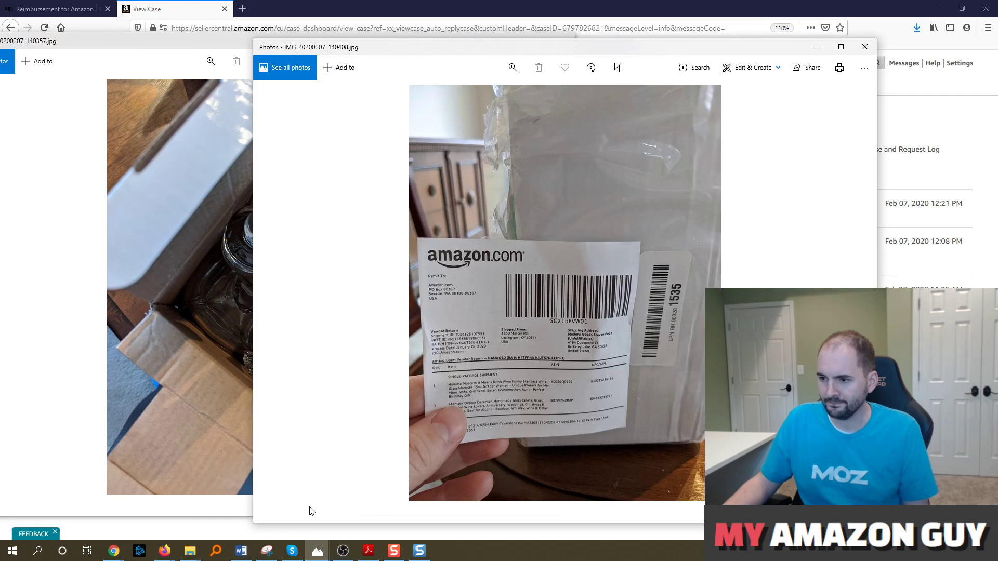
left_click(220, 49)
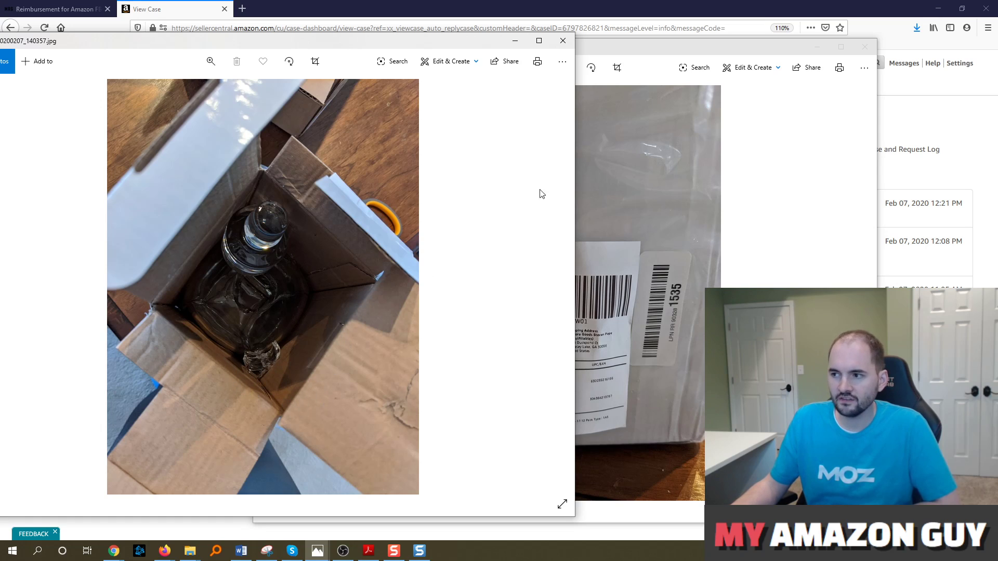
left_click(616, 49)
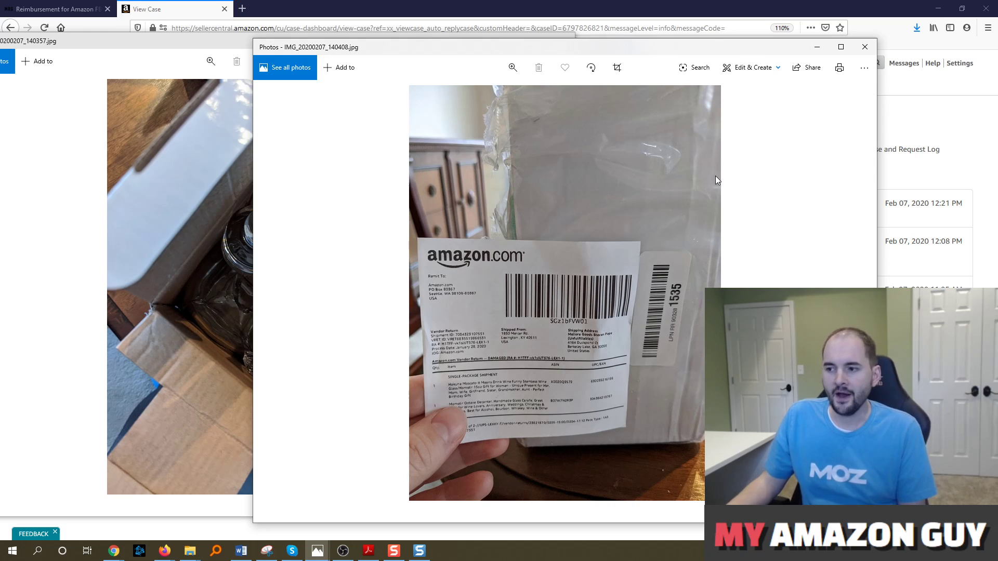
- Show the earlier message's attachments IMG_20200207_140408.jpg and IMG_20200207_140357.jpg, reviewing the message text
left_click(165, 4)
left_click_drag(116, 354, 176, 353)
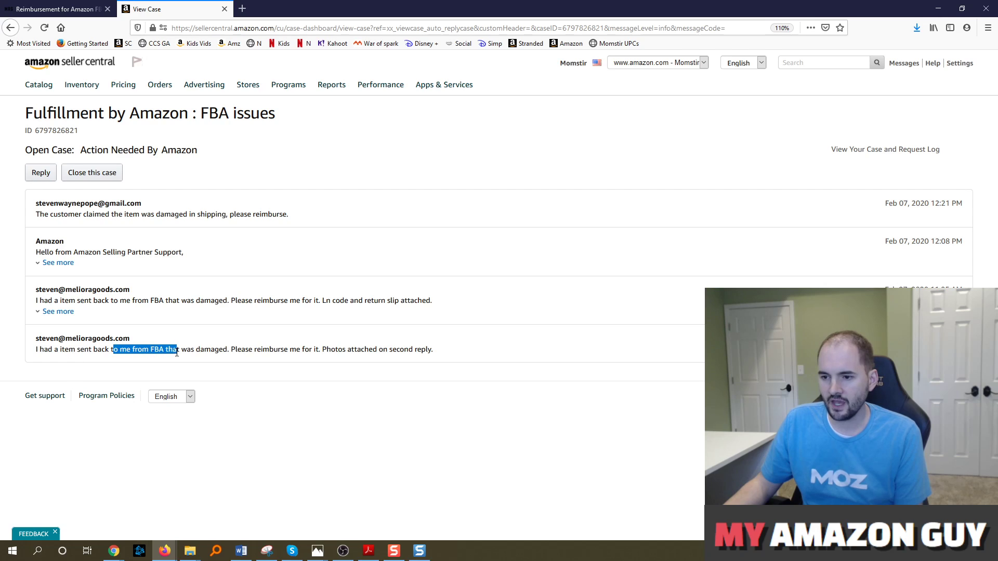
left_click(66, 315)
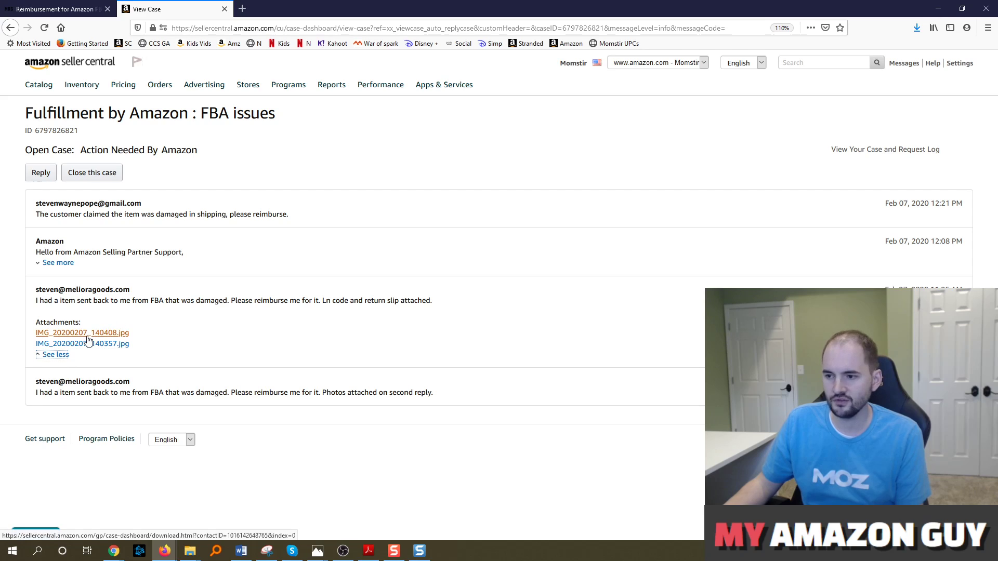
left_click_drag(322, 301, 365, 300)
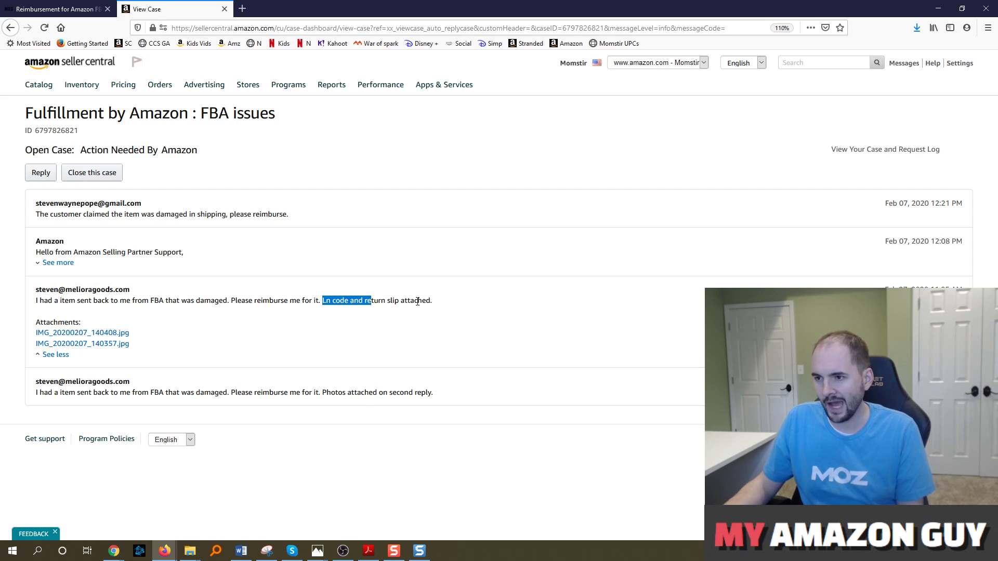
left_click(329, 160)
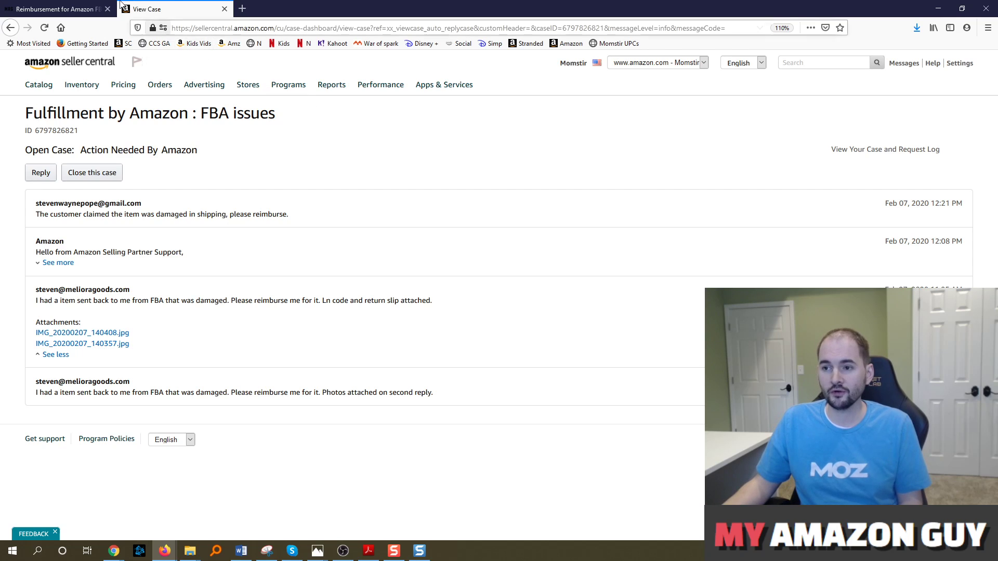
- Scroll the My Refund Guy page, then load myamazonguy.com in a new tab
left_click(54, 9)
scroll(419, 285, "down", 3)
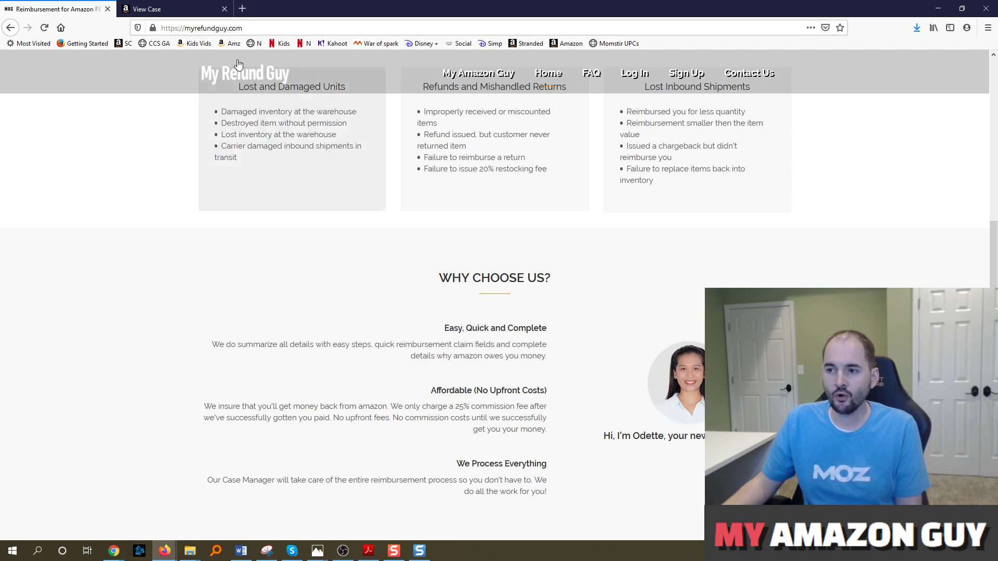
left_click(242, 8)
type("myamazonguy.com/")
key("Return")
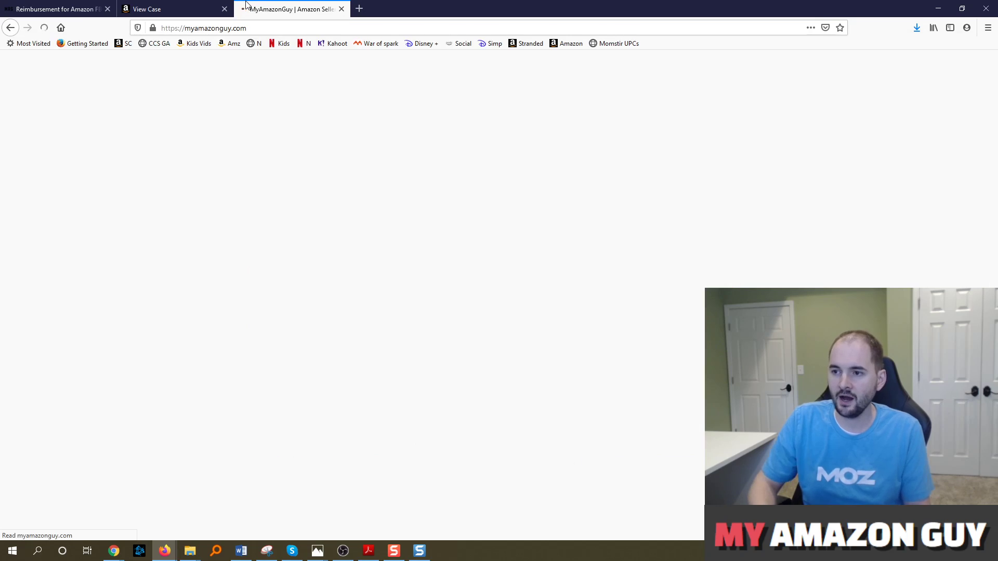